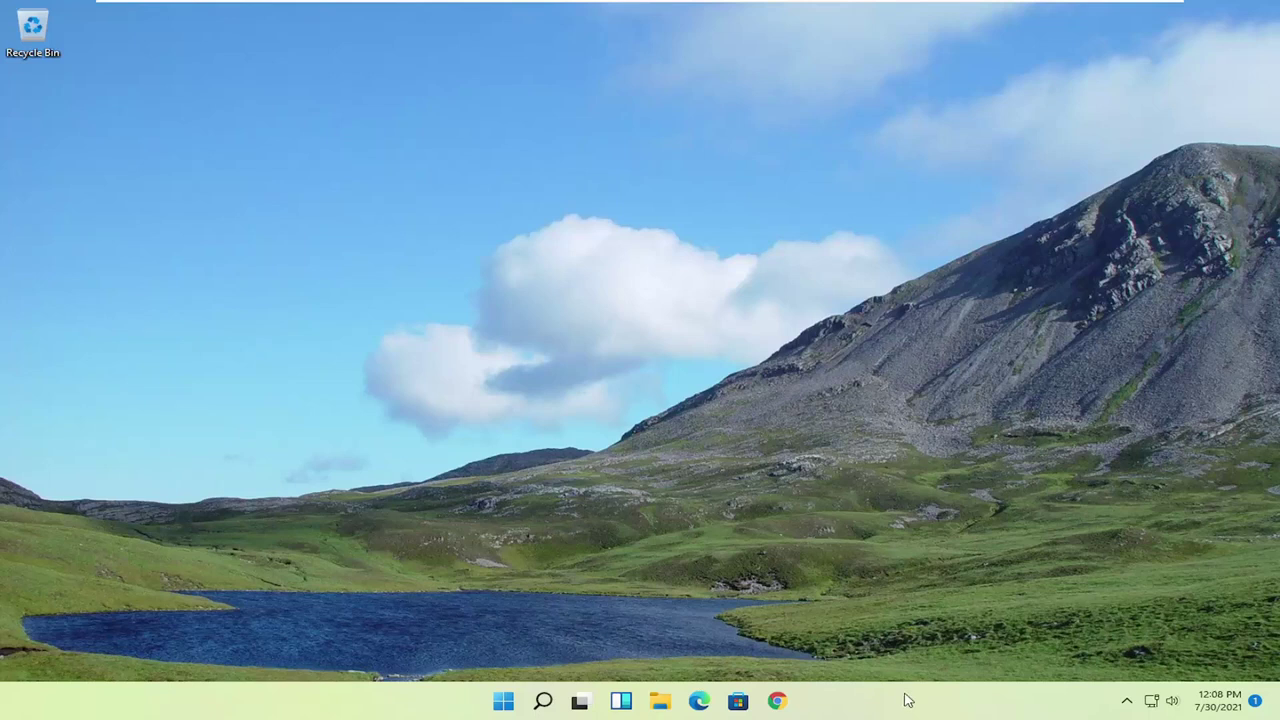
Check Task Manager's Startup list: everything but VMware Tools Core Service, including OneDrive, is disabled.
right_click(503, 701)
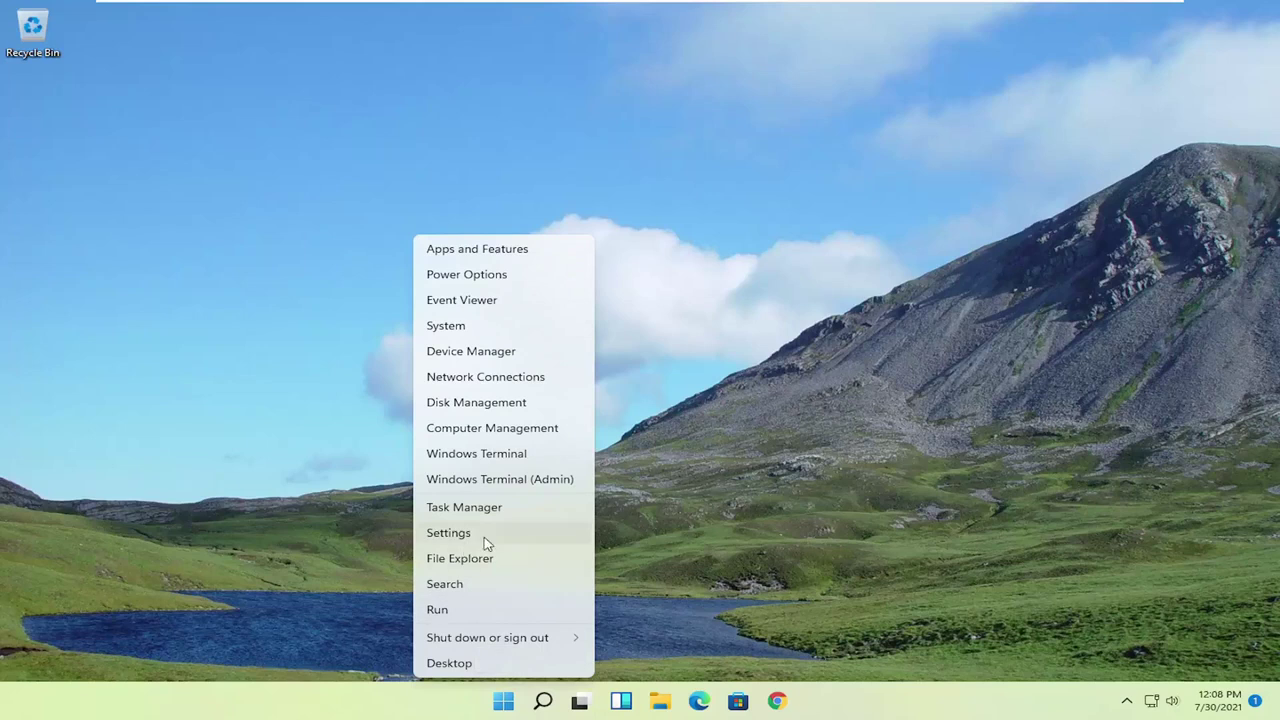
click(458, 506)
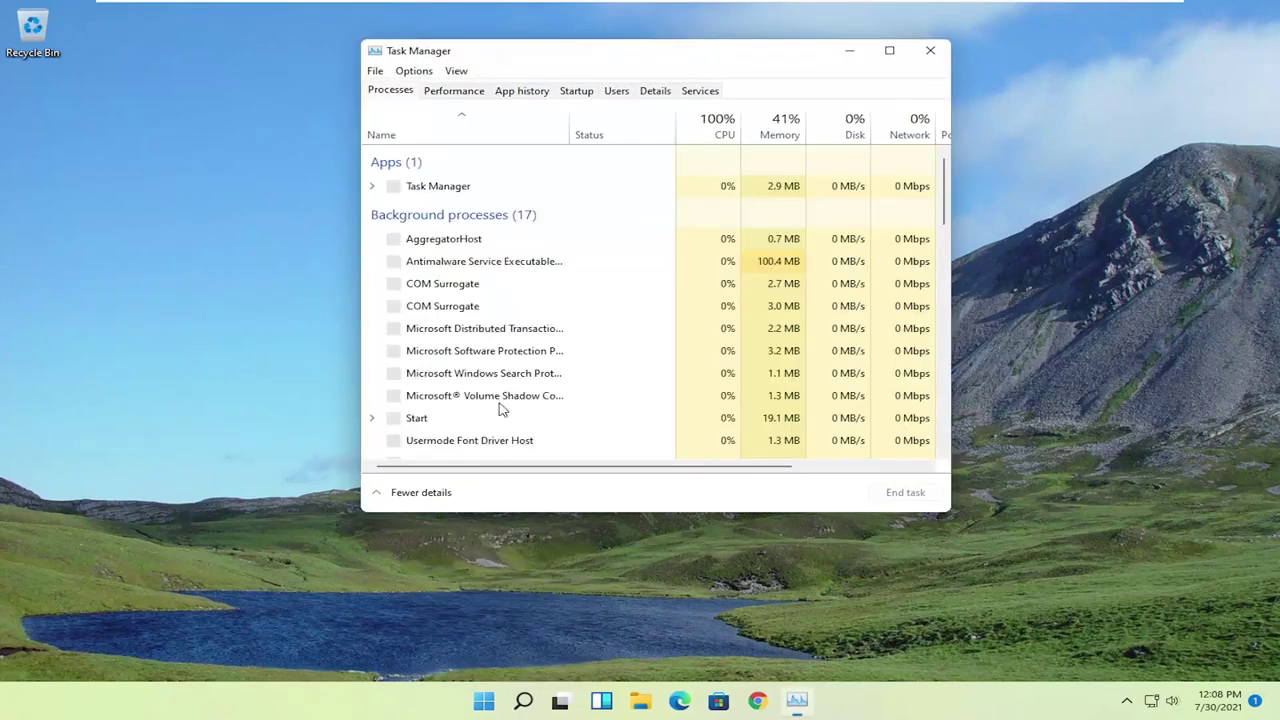
click(580, 93)
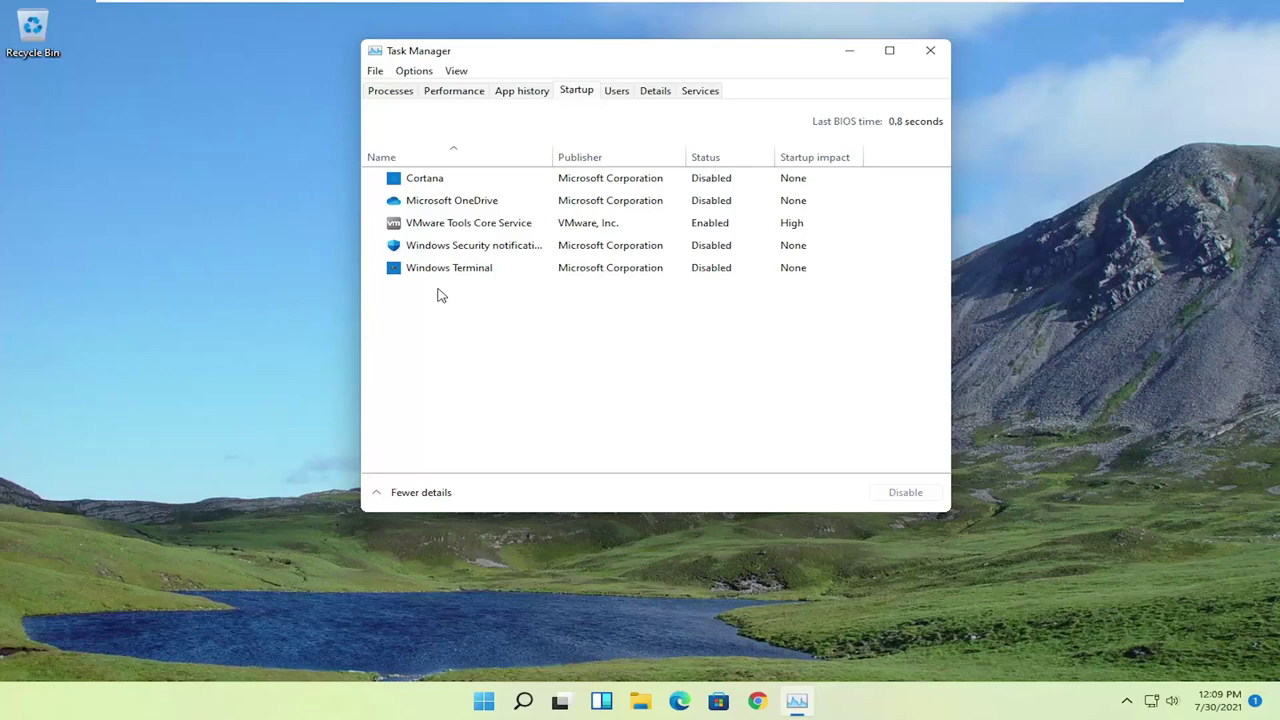
click(440, 205)
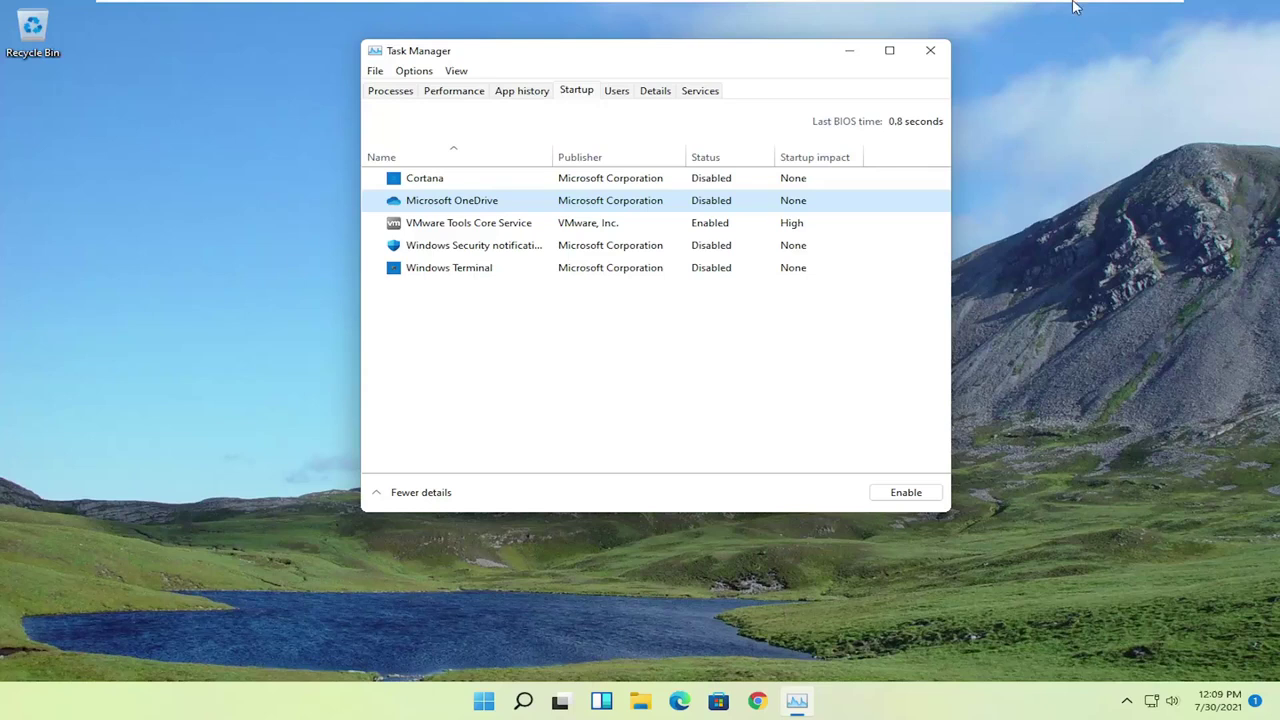
Close Task Manager and open Control Panel with View by set to Large icons.
click(930, 52)
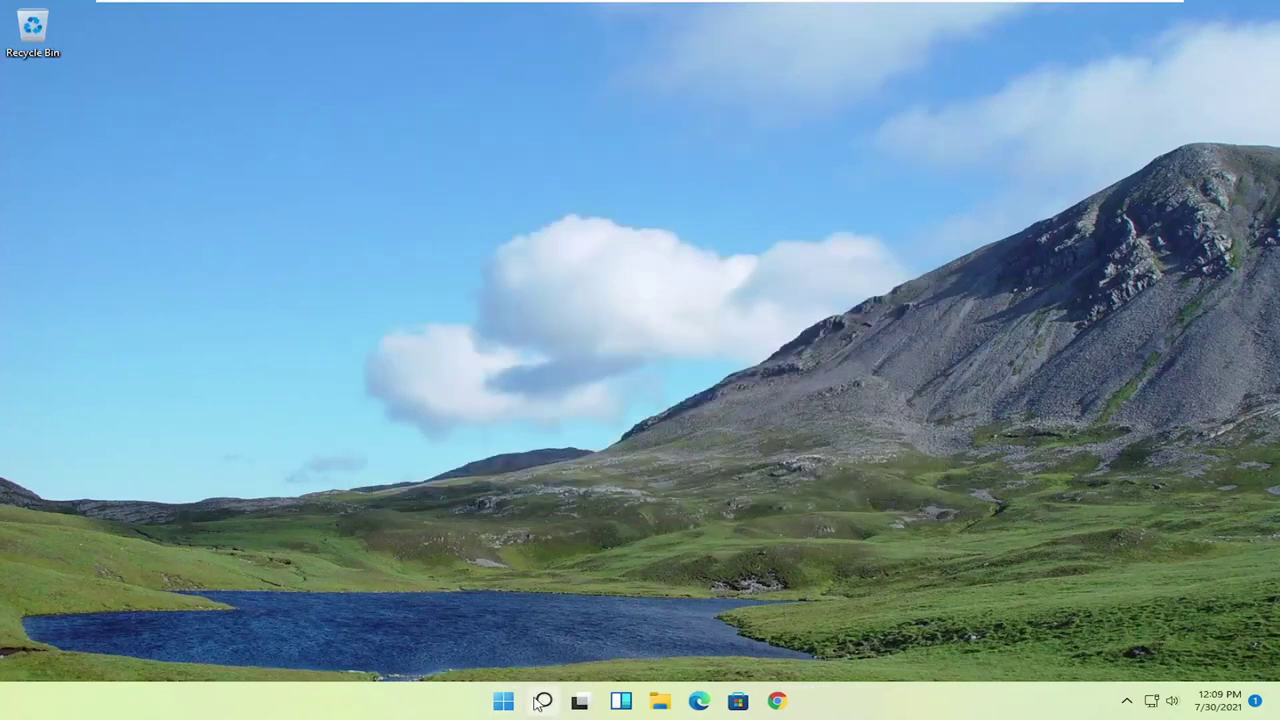
click(540, 701)
text(cont)
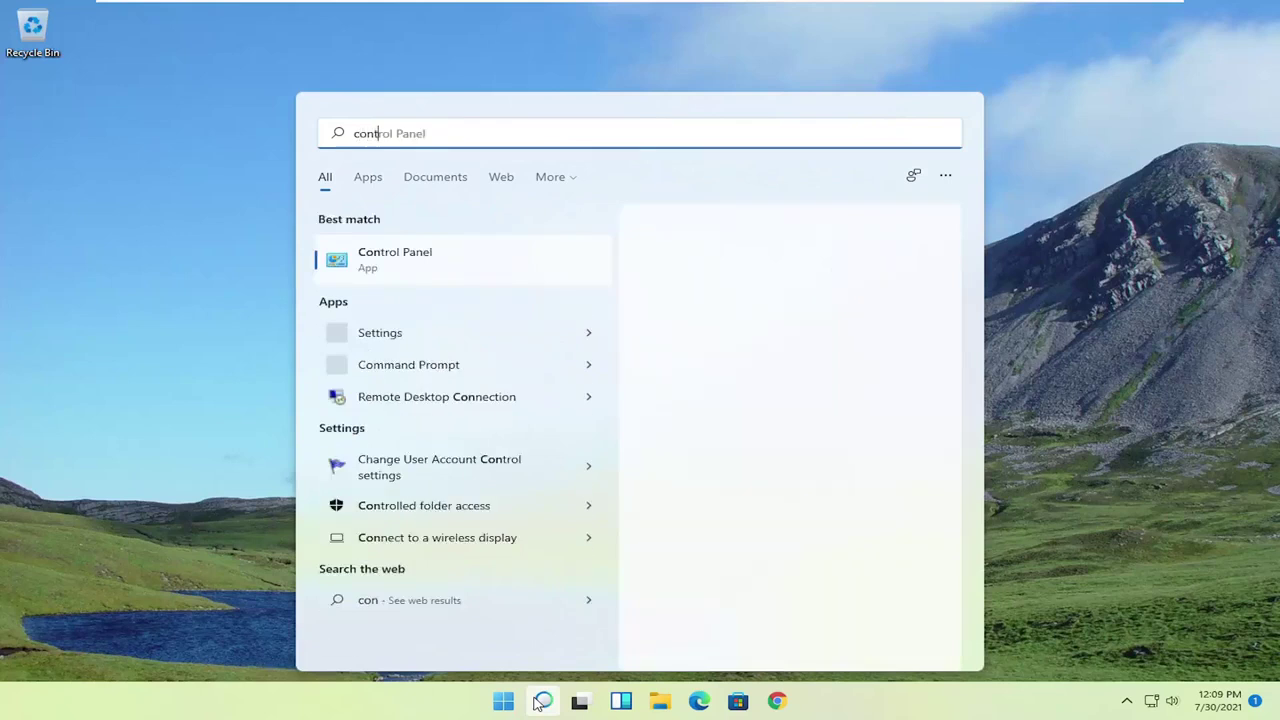
text(rol pane)
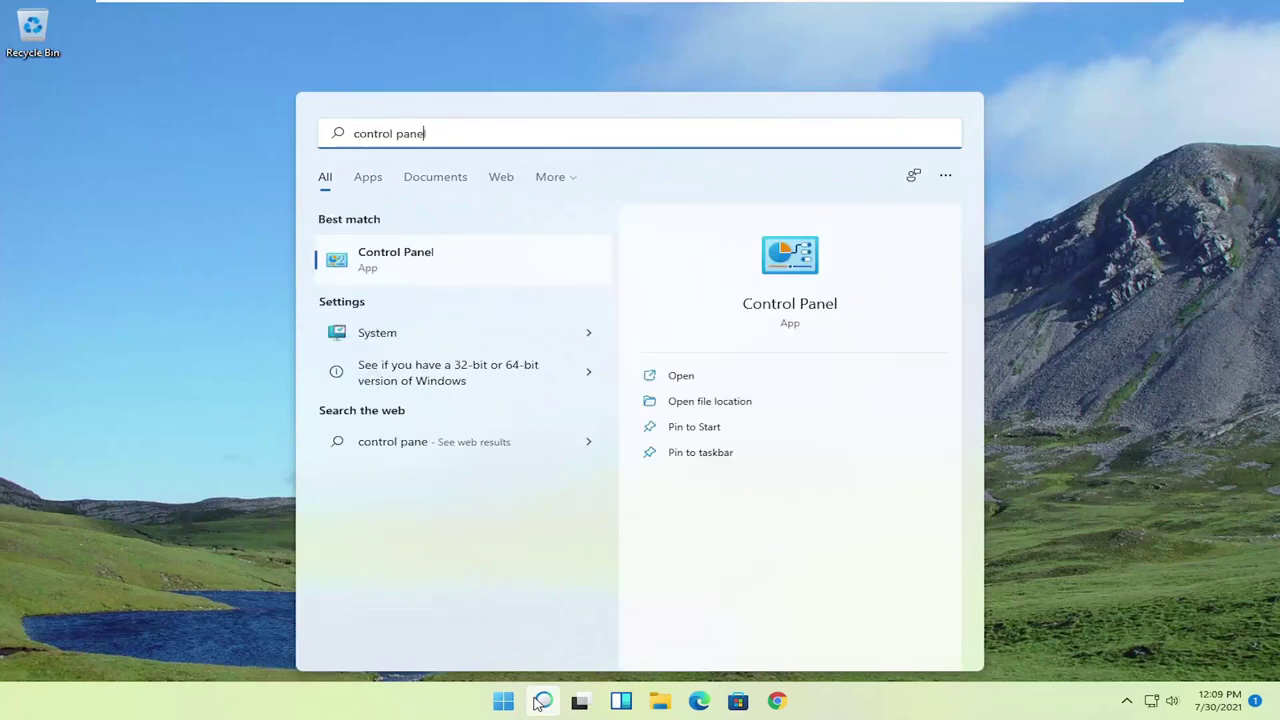
text(l)
click(368, 262)
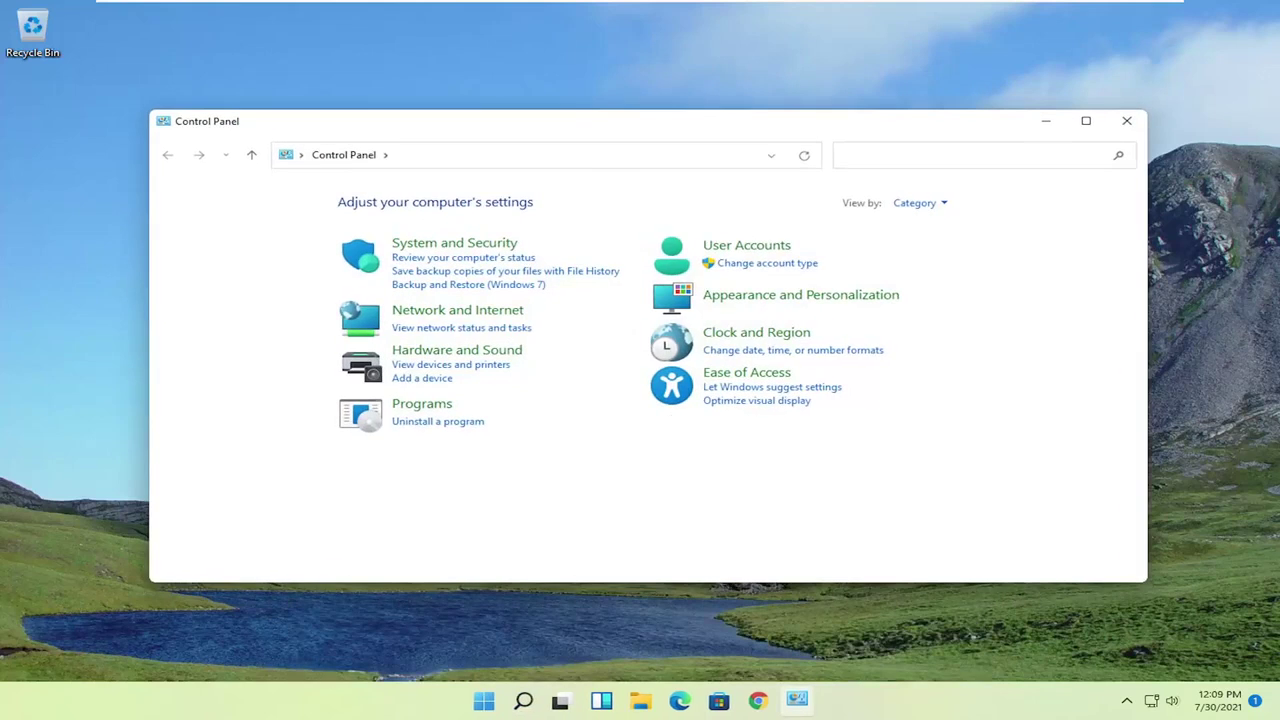
click(916, 204)
click(922, 249)
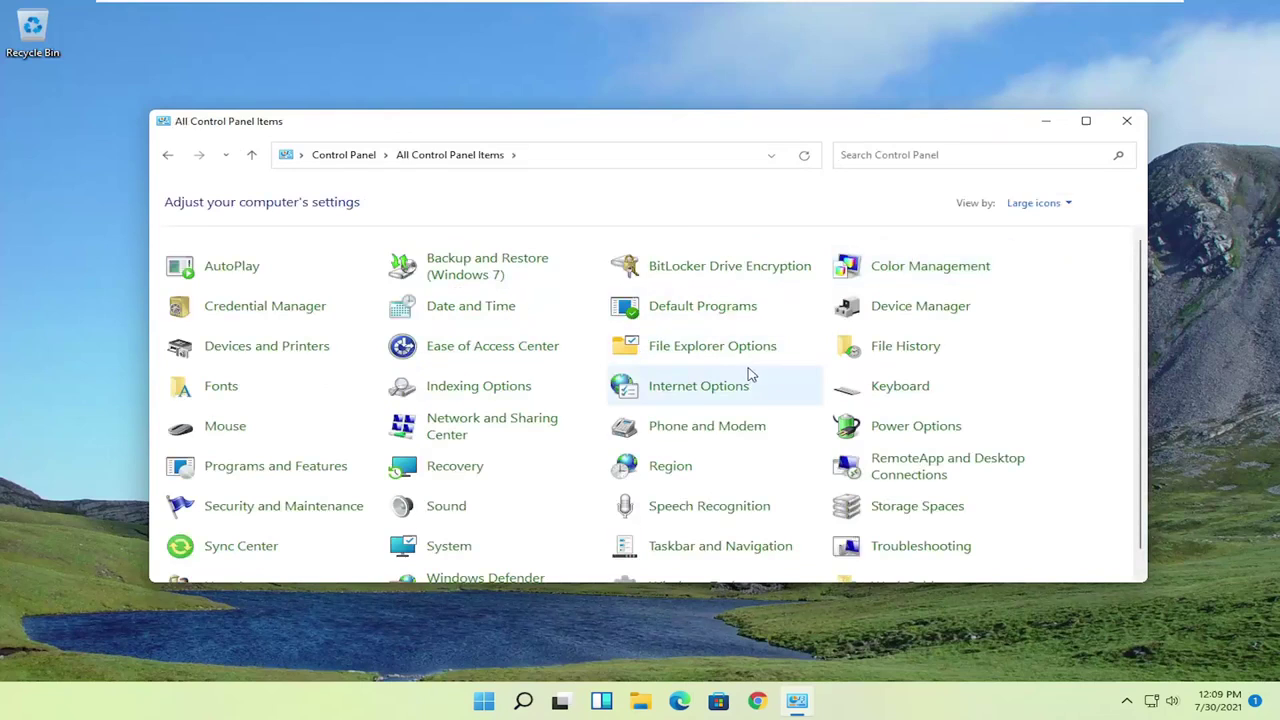
scroll(752, 375, down, 2)
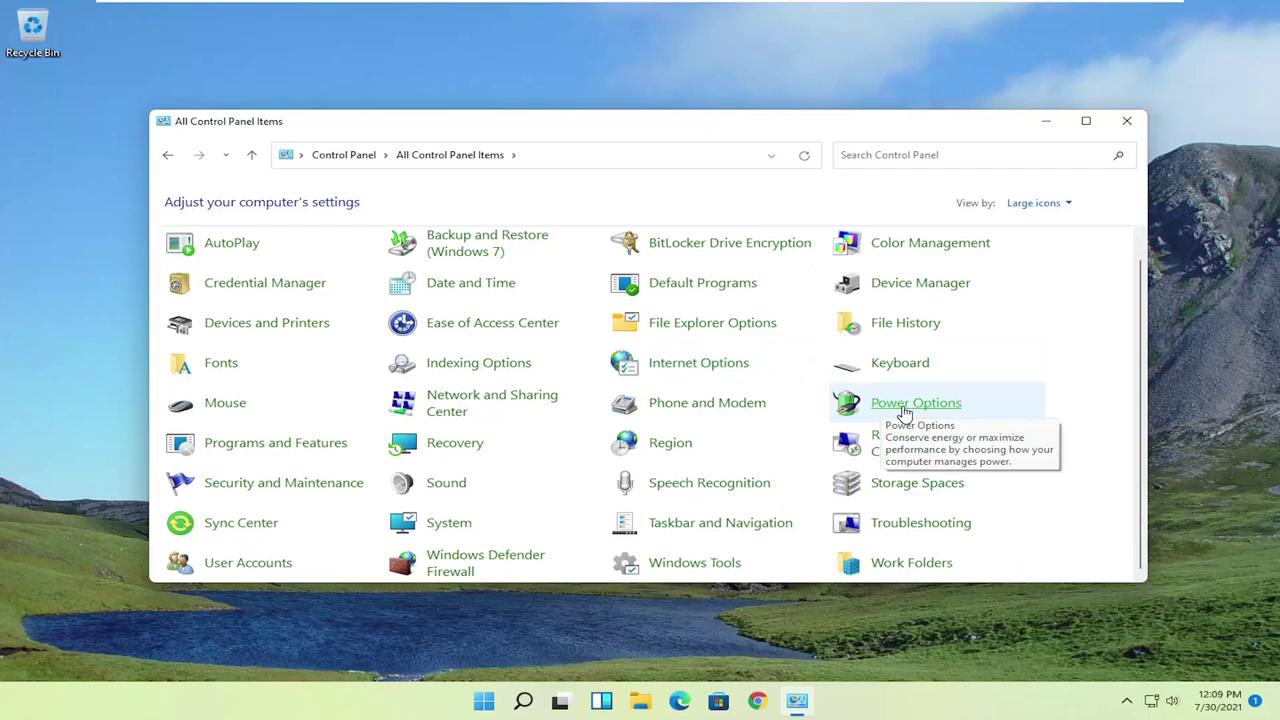
Switch to the High performance plan in Power Options and close that window.
click(910, 405)
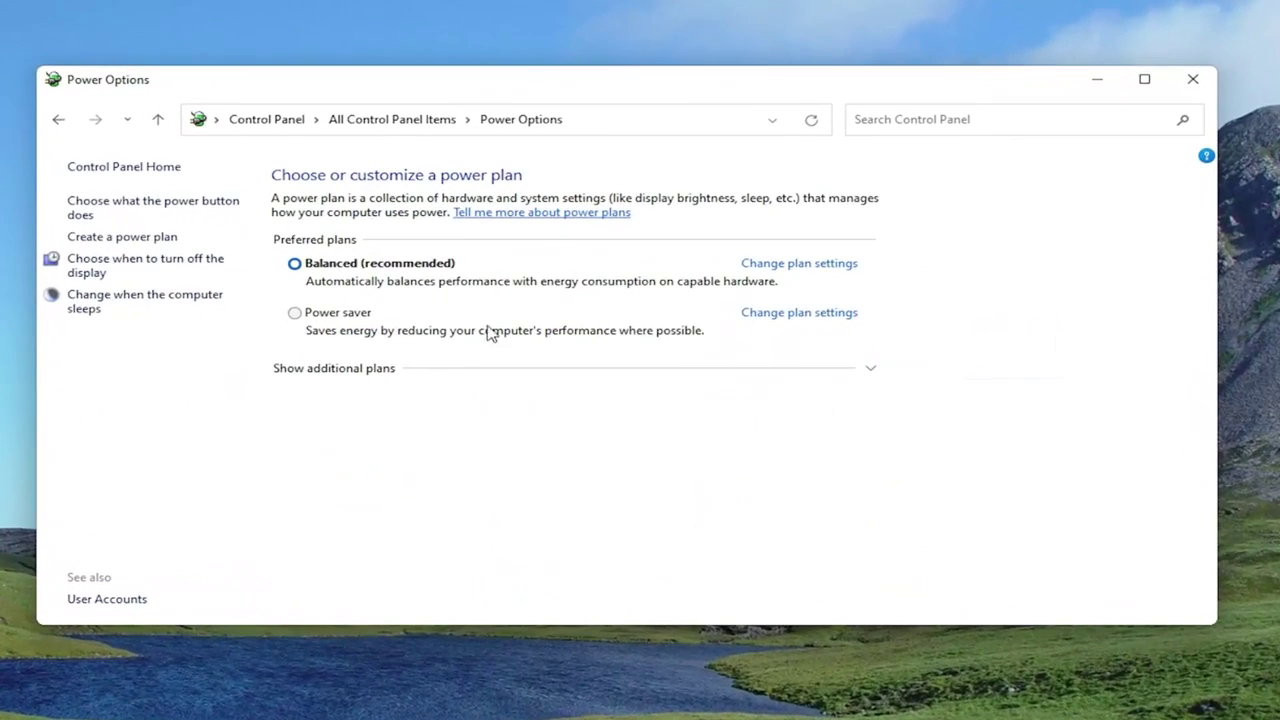
click(376, 374)
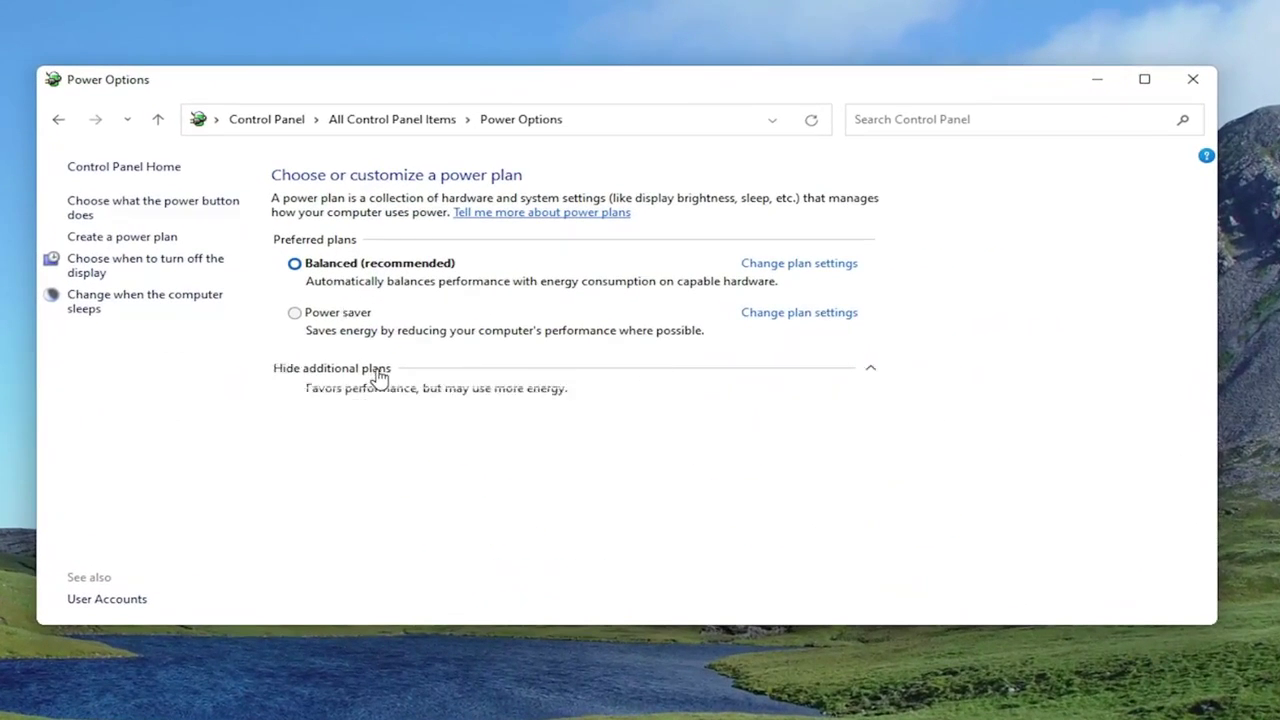
click(295, 397)
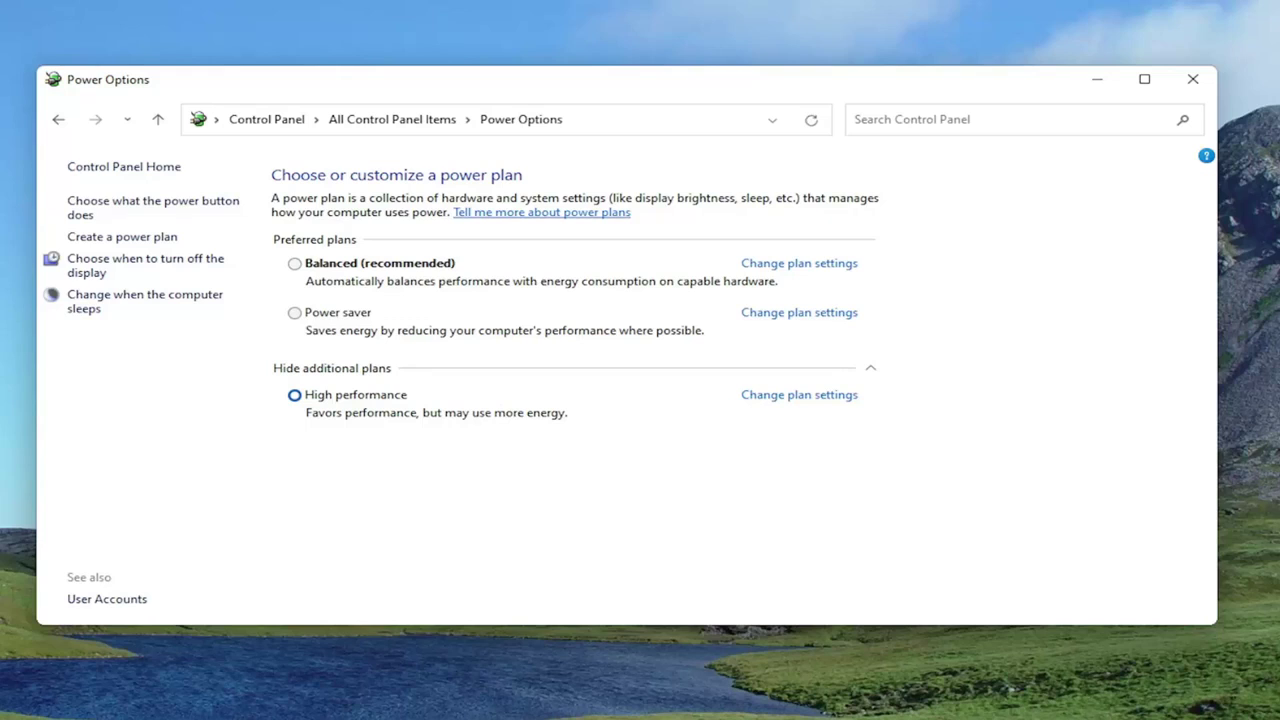
click(1182, 82)
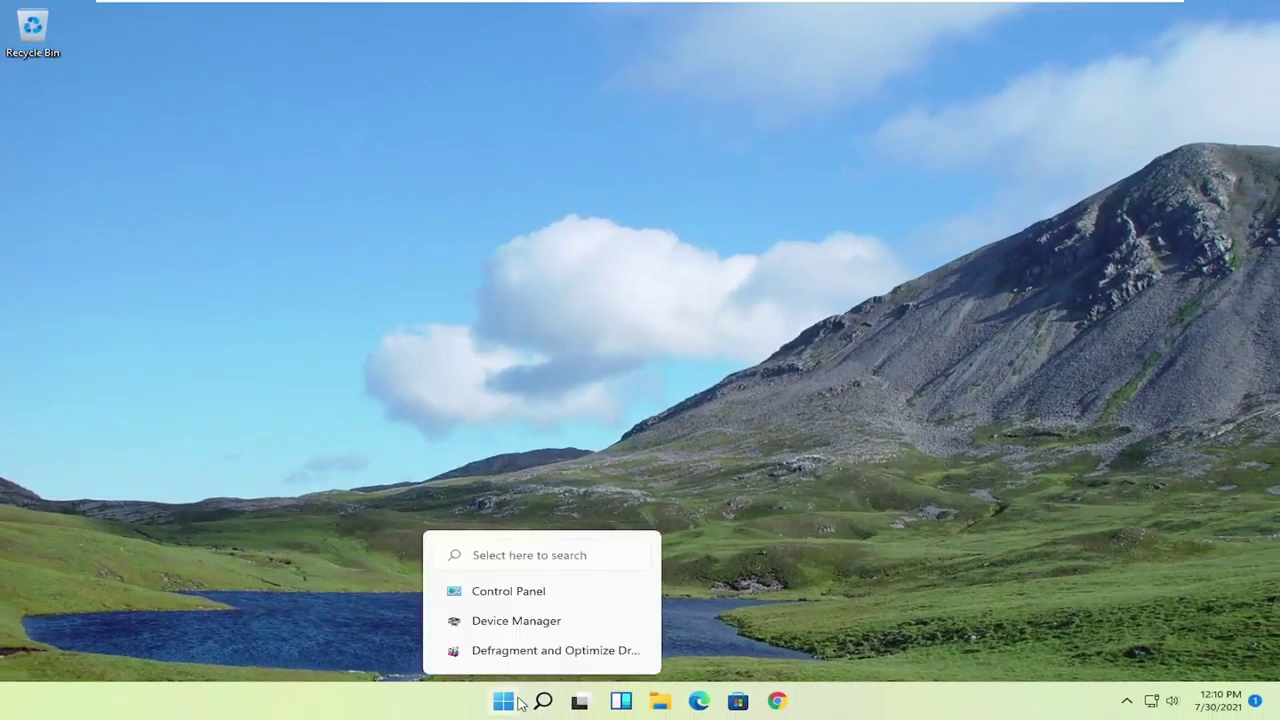
Open Device Manager, expand Display adapters, and bring up the VMware SVGA 3D context menu.
click(504, 702)
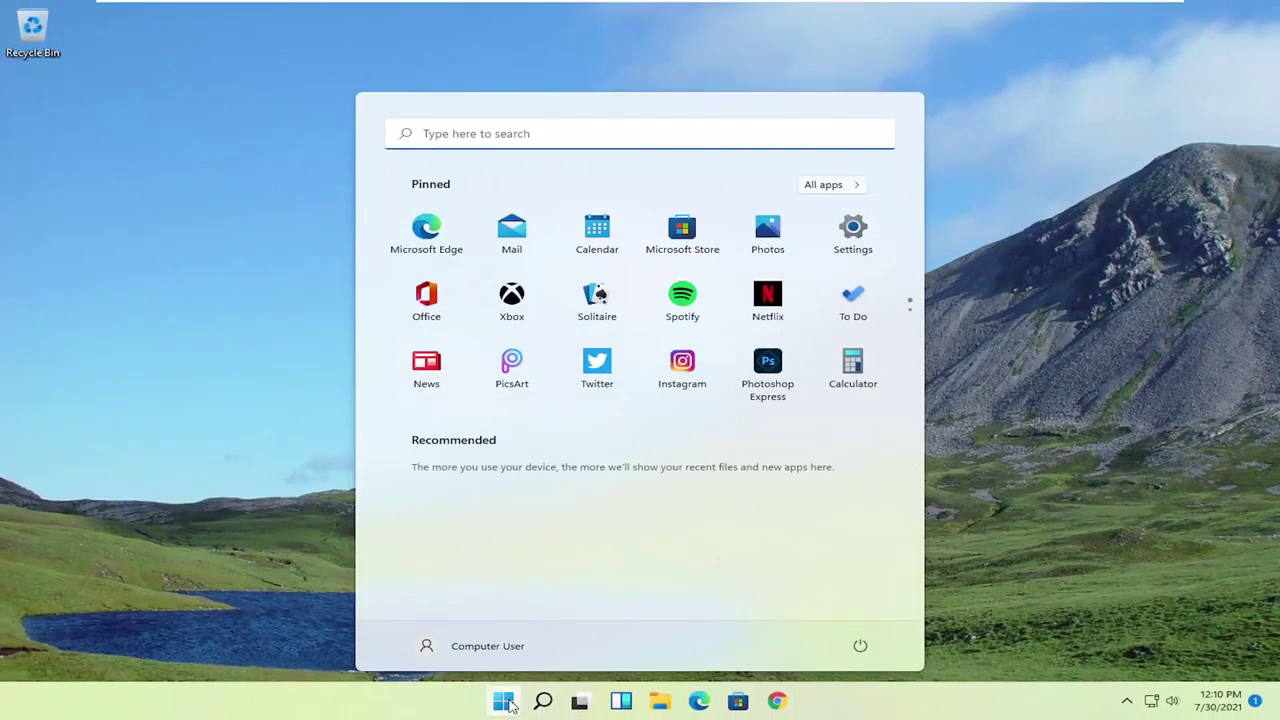
text(device)
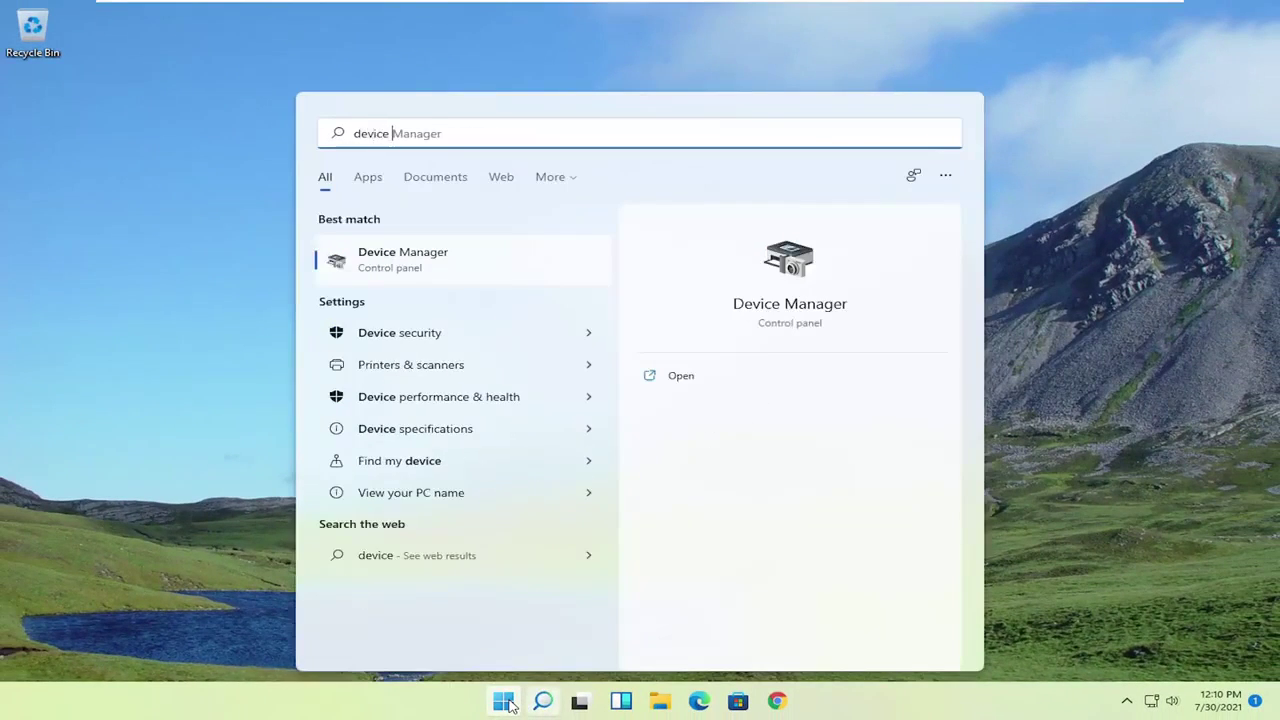
text( manager)
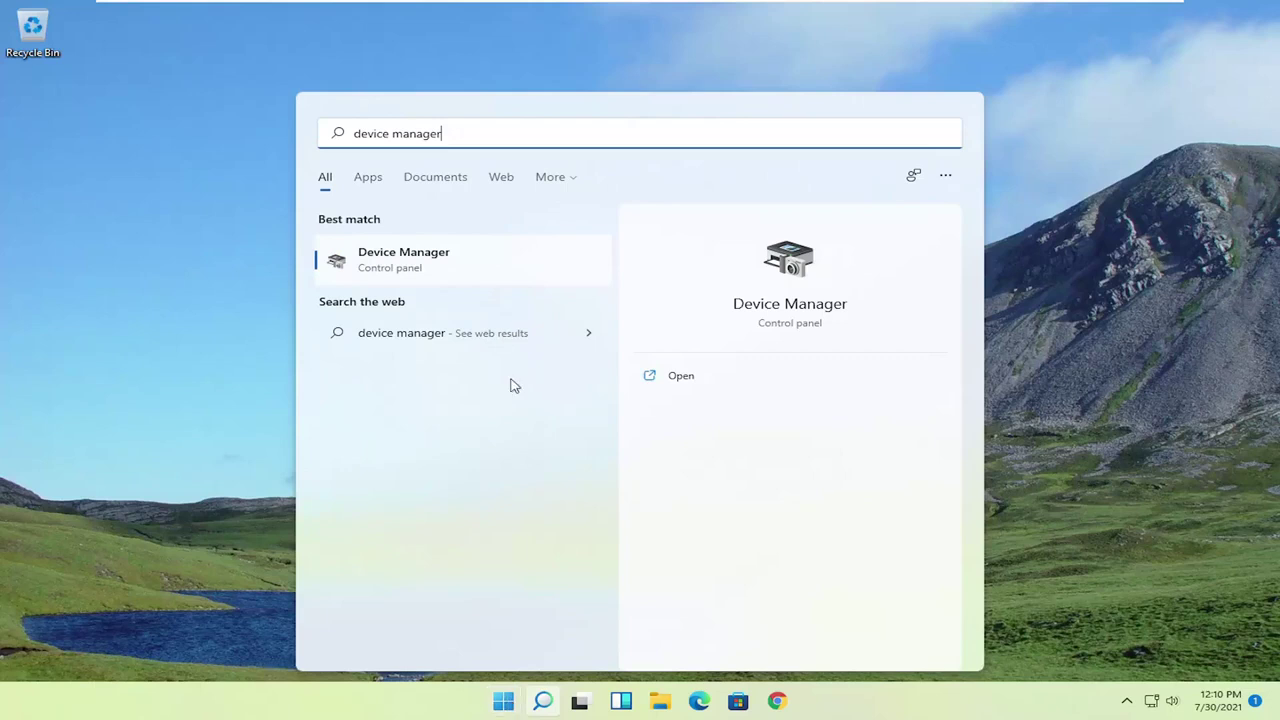
click(430, 266)
mouse_move(543, 71)
mouse_down()
mouse_move(789, 100)
mouse_move(771, 104)
mouse_up()
click(405, 232)
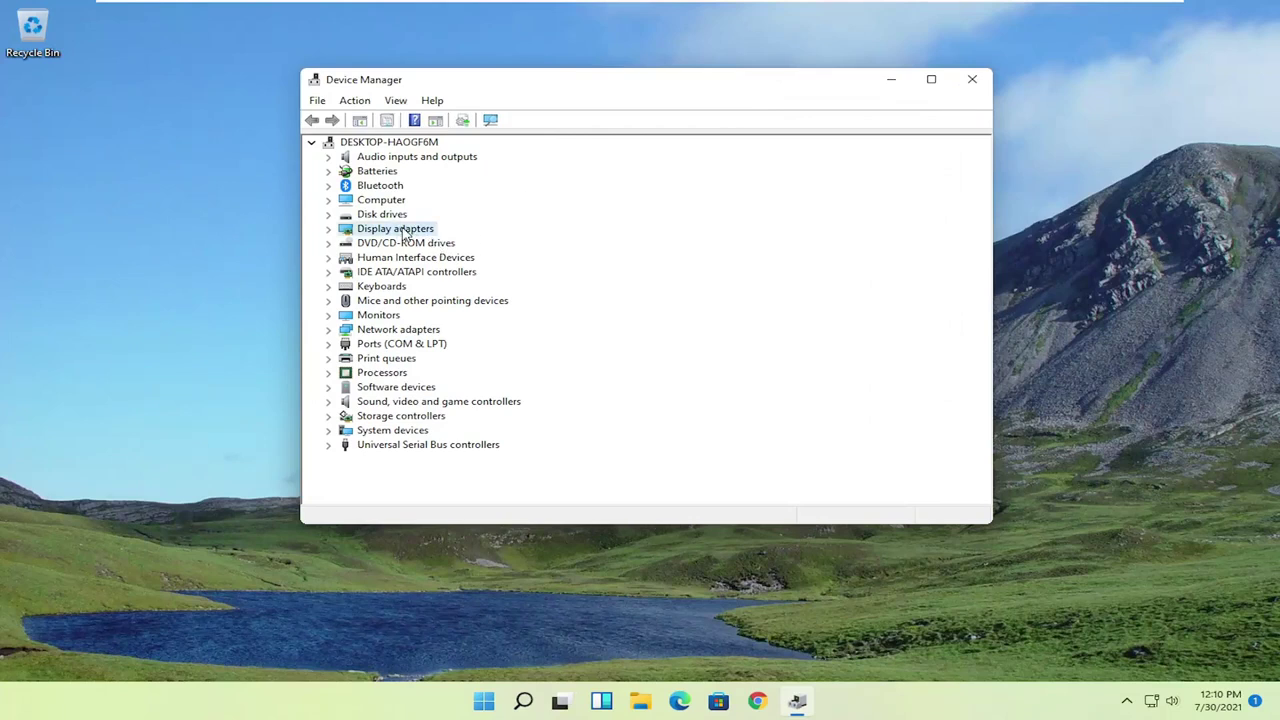
double_click(405, 232)
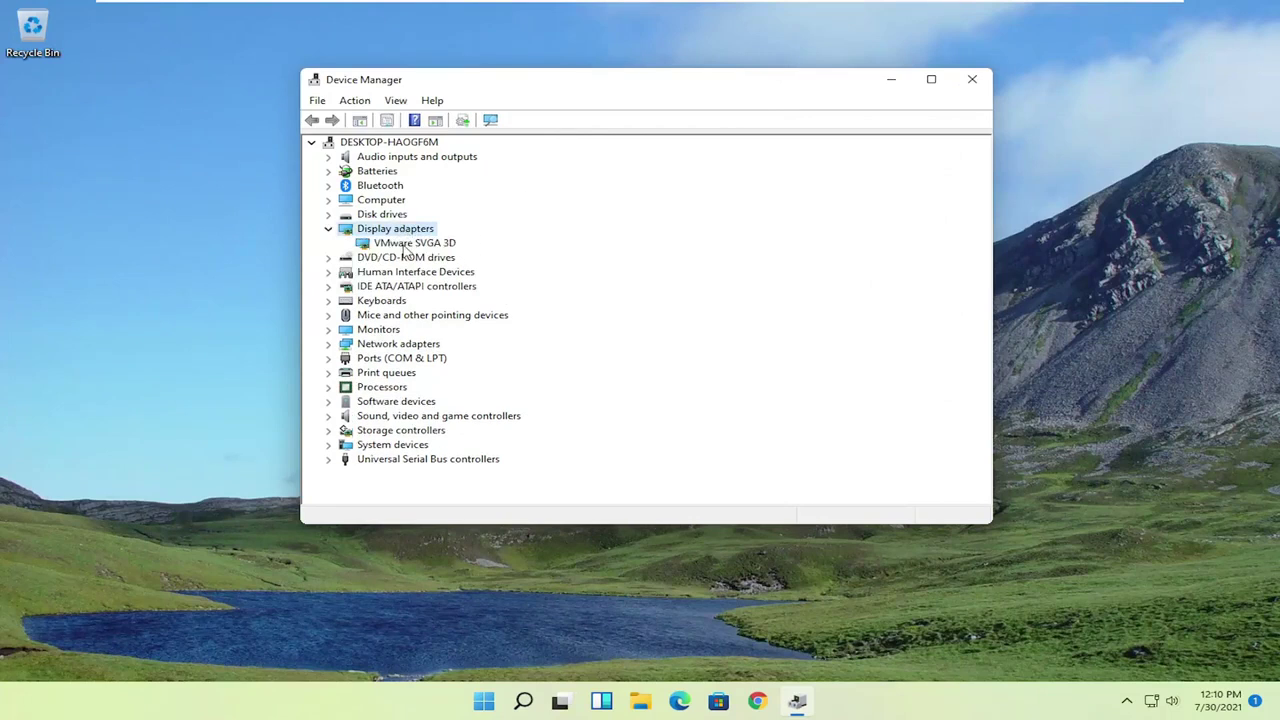
right_click(405, 248)
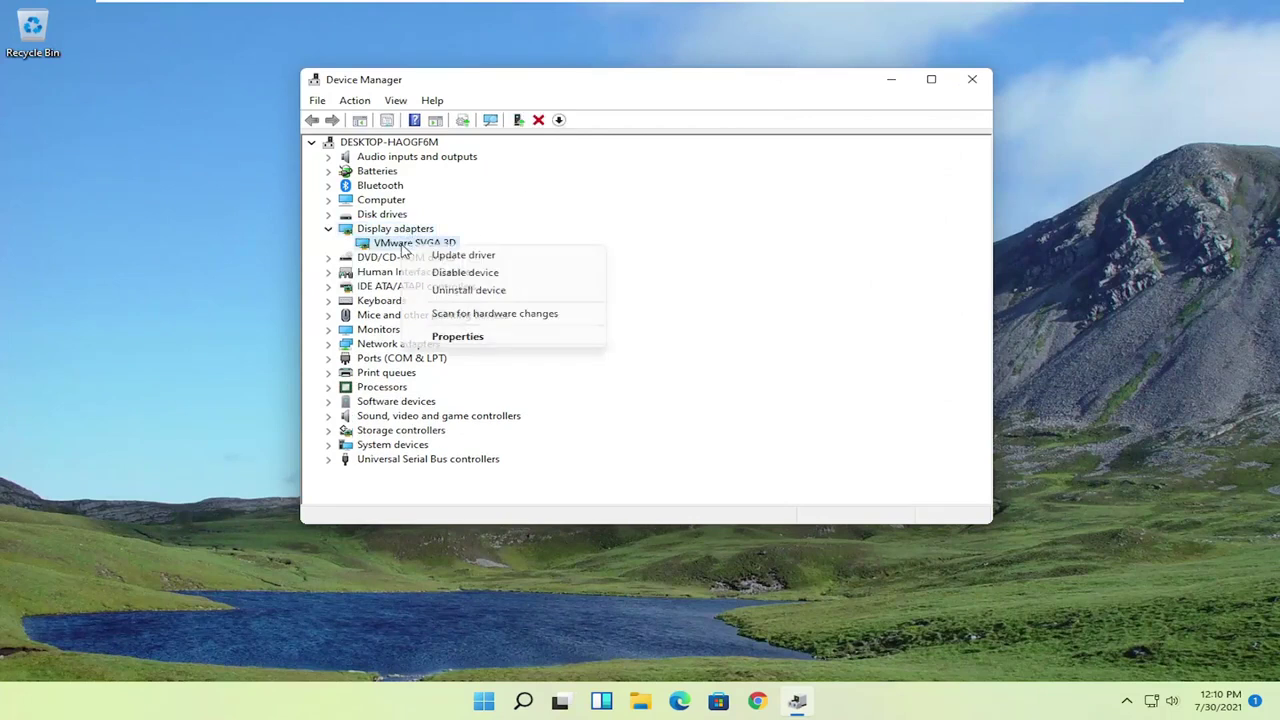
Reinstall the VMware SVGA 3D driver by picking it from drivers on this computer.
click(464, 258)
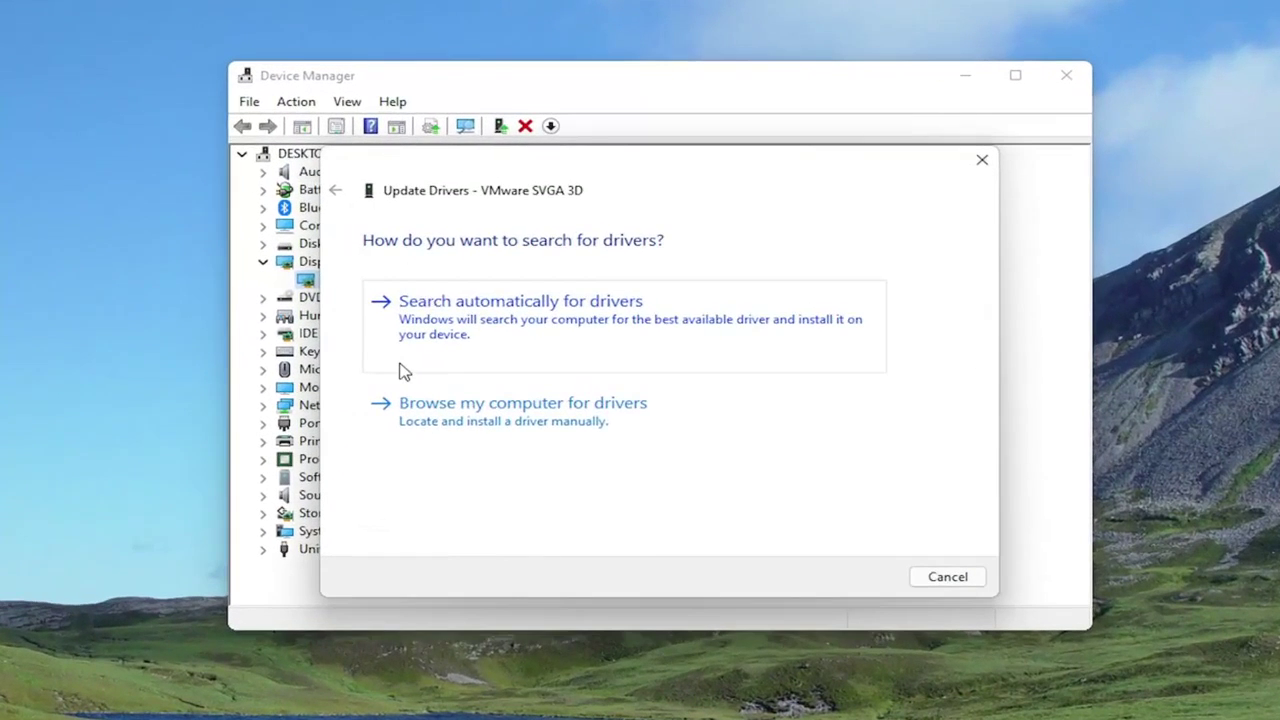
click(590, 430)
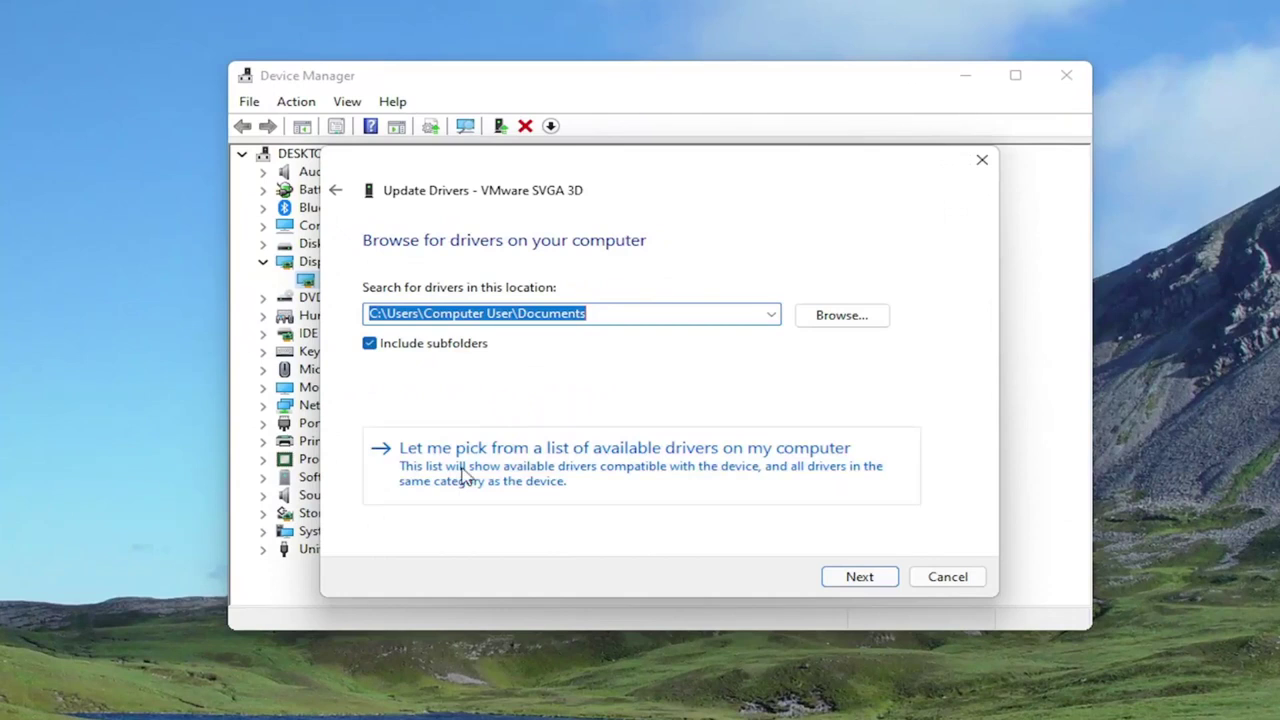
click(550, 480)
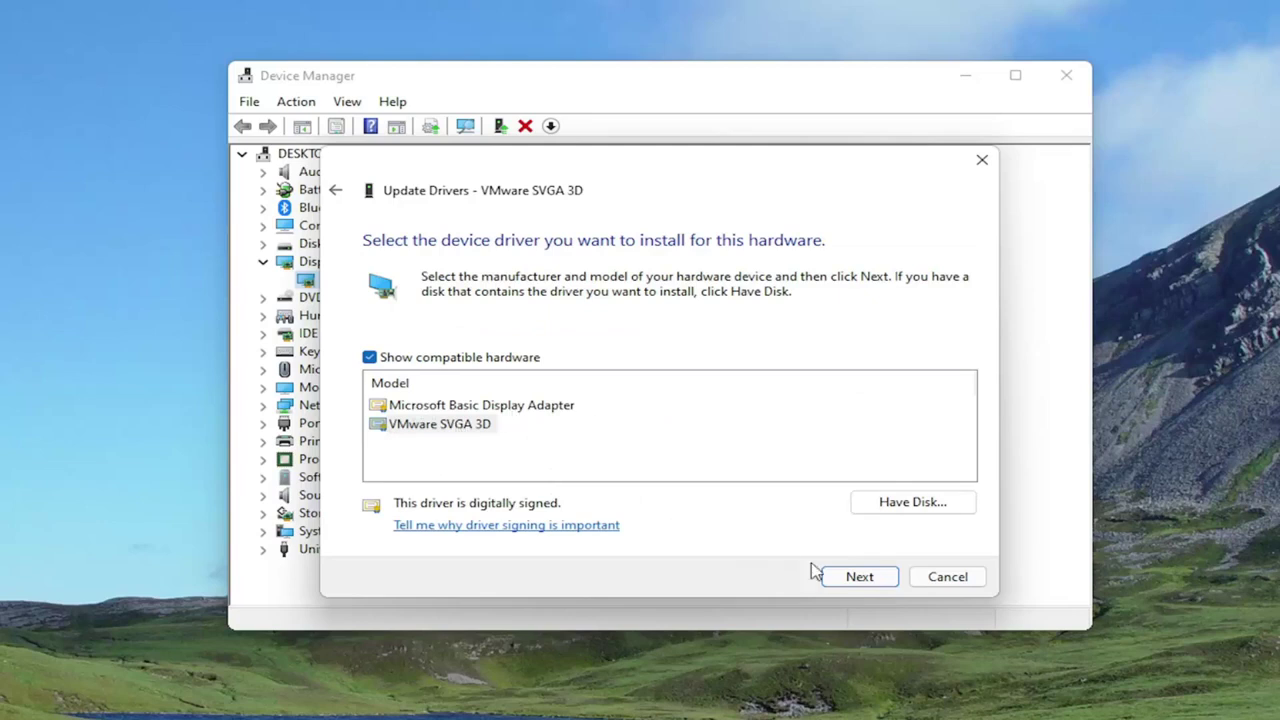
click(848, 580)
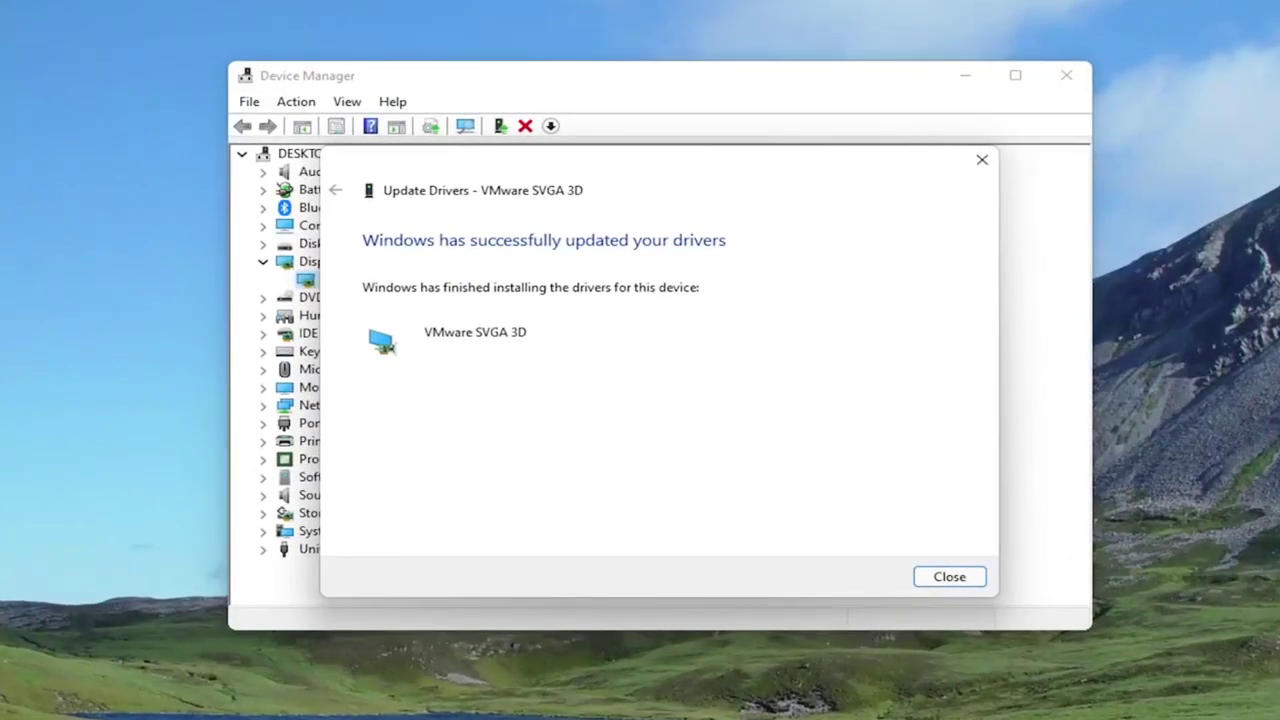
click(969, 577)
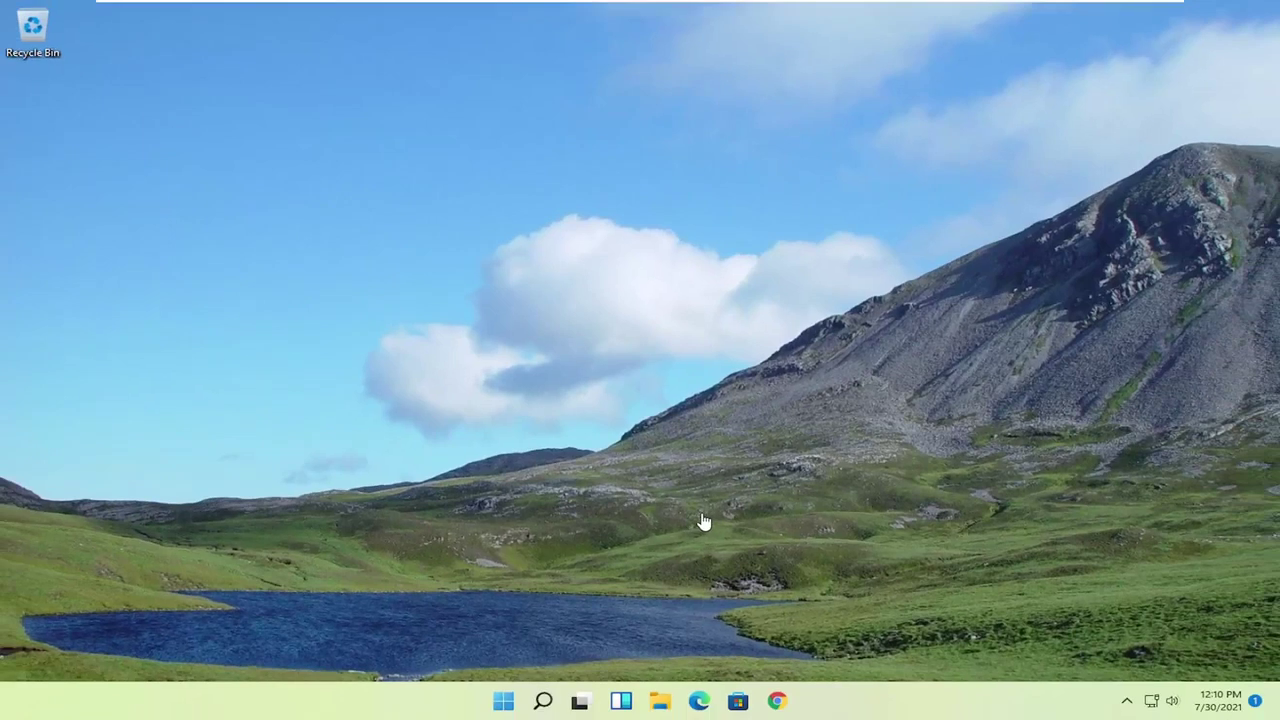
Open Apps & features via search and scroll through installed apps like CCleaner and Chrome.
click(543, 701)
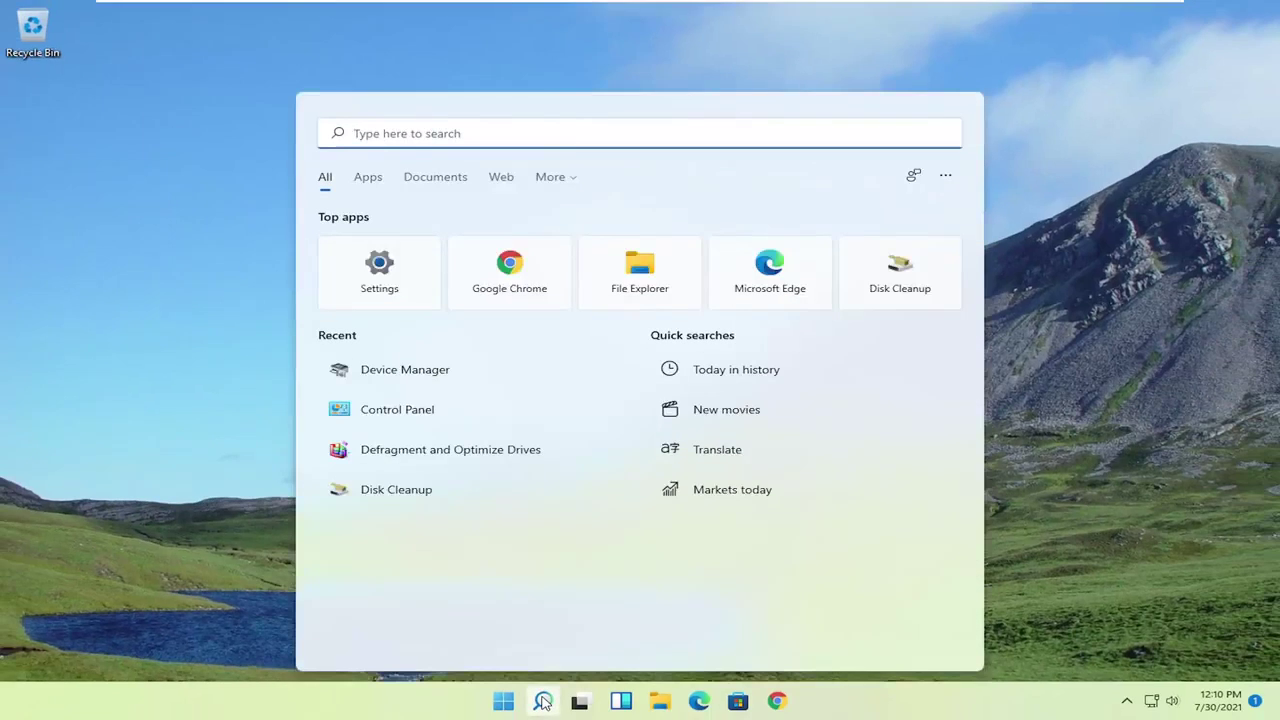
text(apps and)
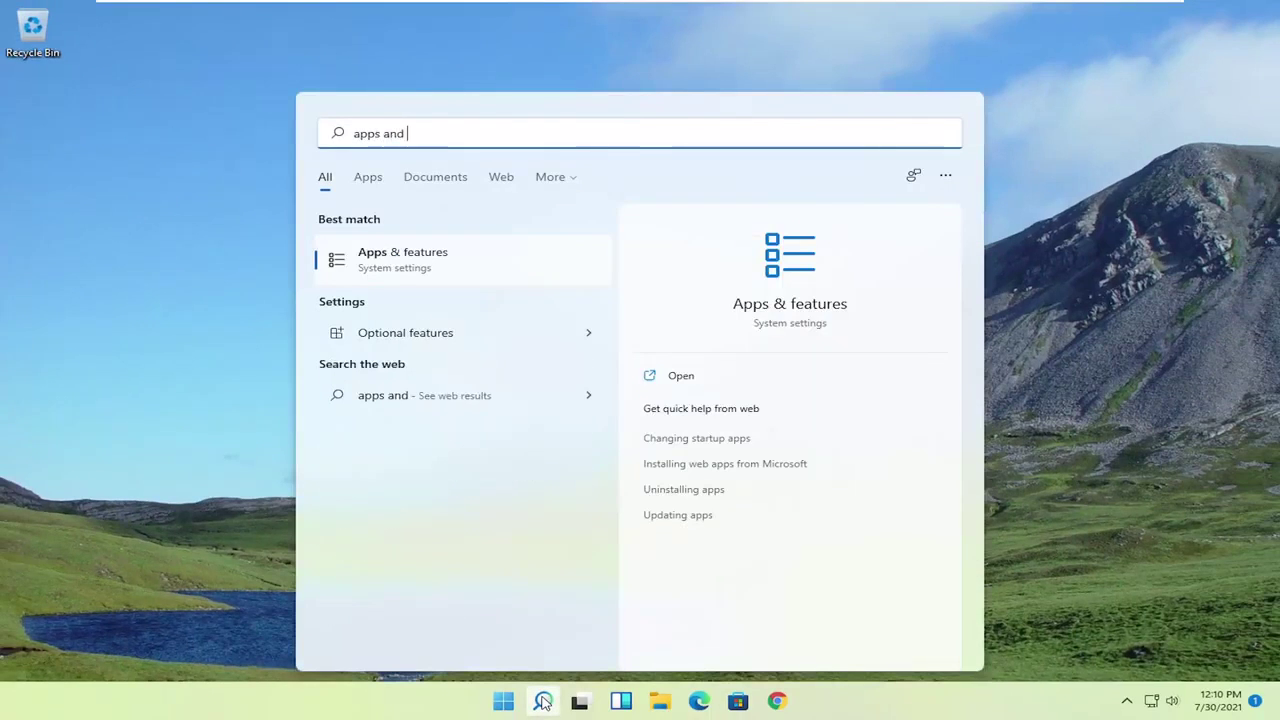
click(449, 268)
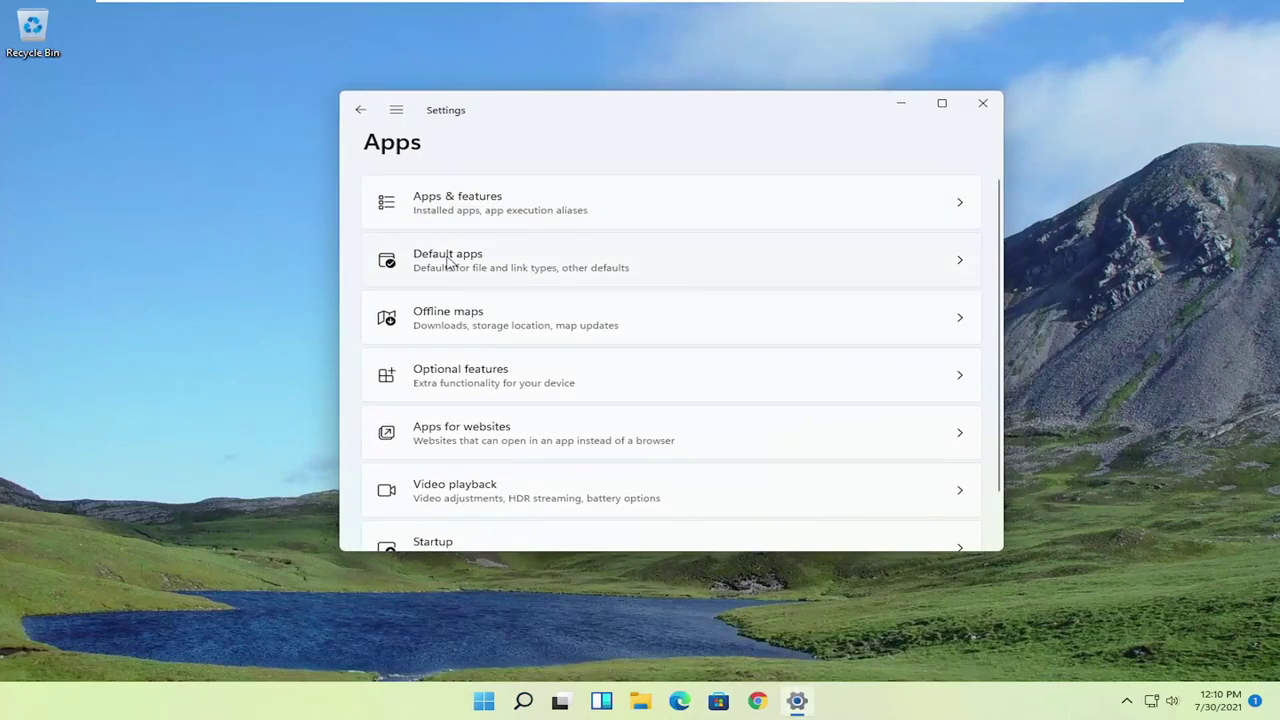
click(423, 196)
scroll(508, 372, down, 2)
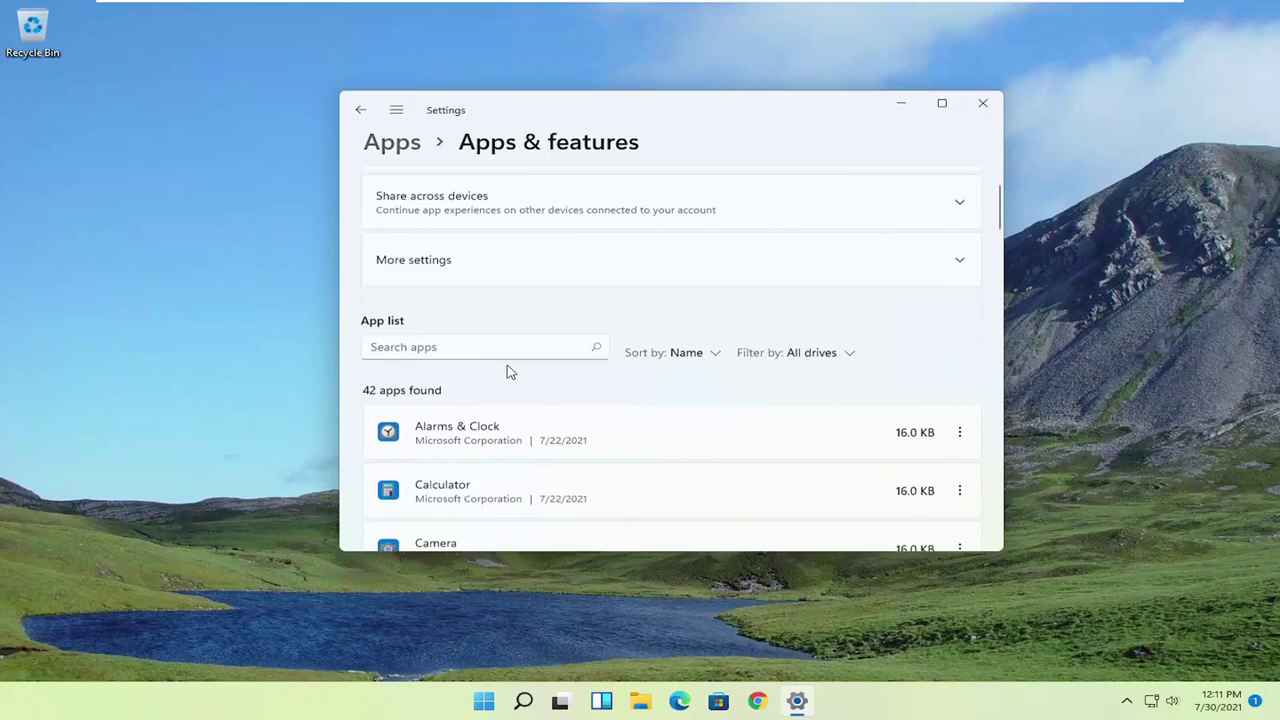
scroll(586, 374, down, 1)
scroll(666, 349, down, 2)
scroll(580, 357, down, 2)
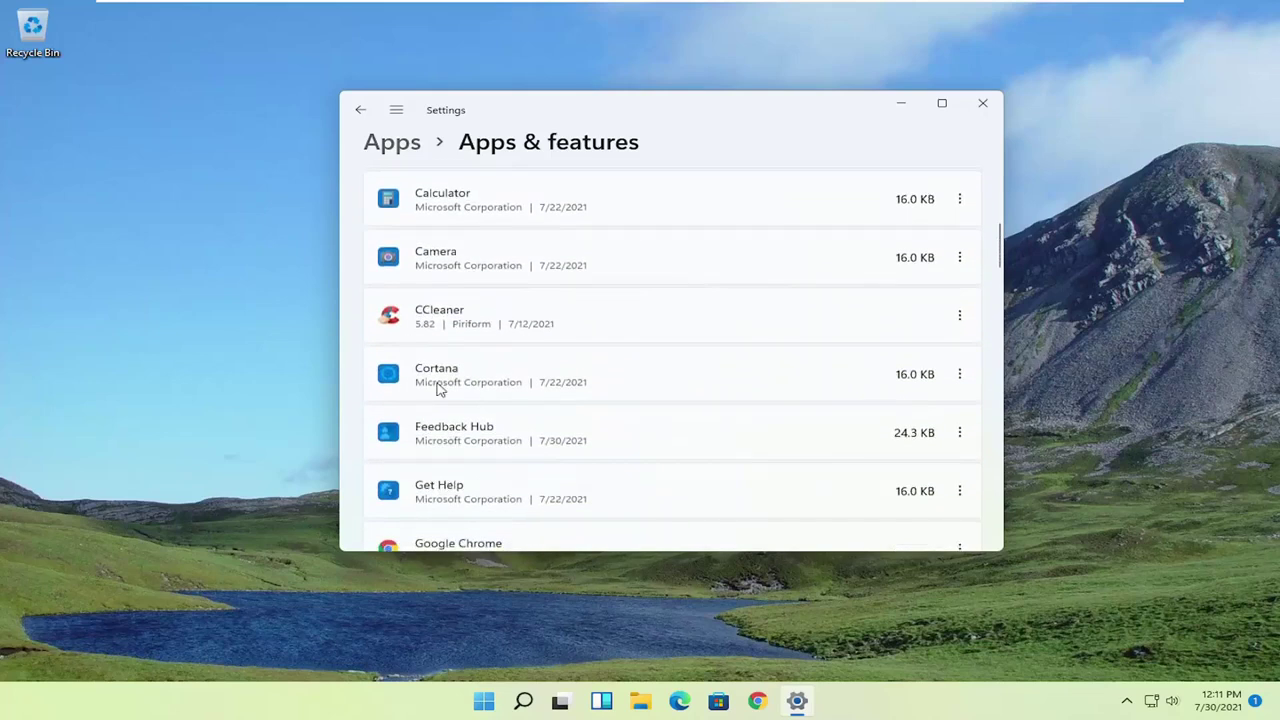
scroll(520, 406, down, 1)
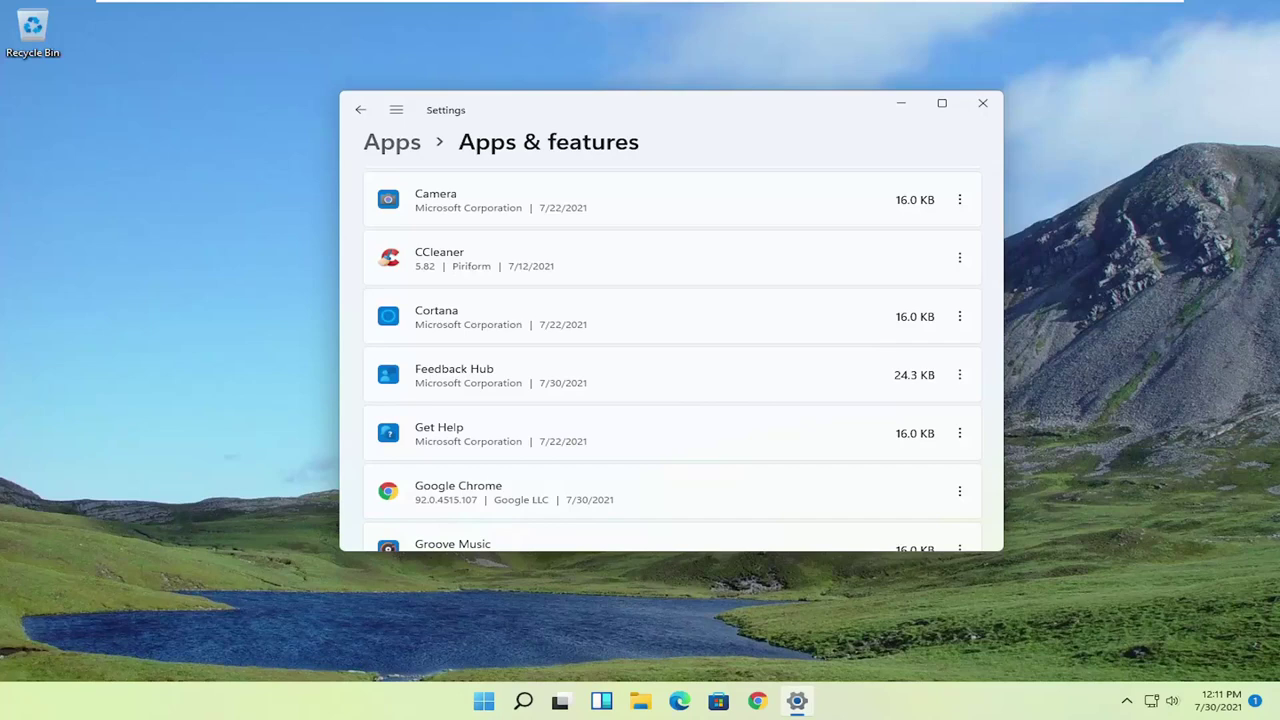
click(978, 103)
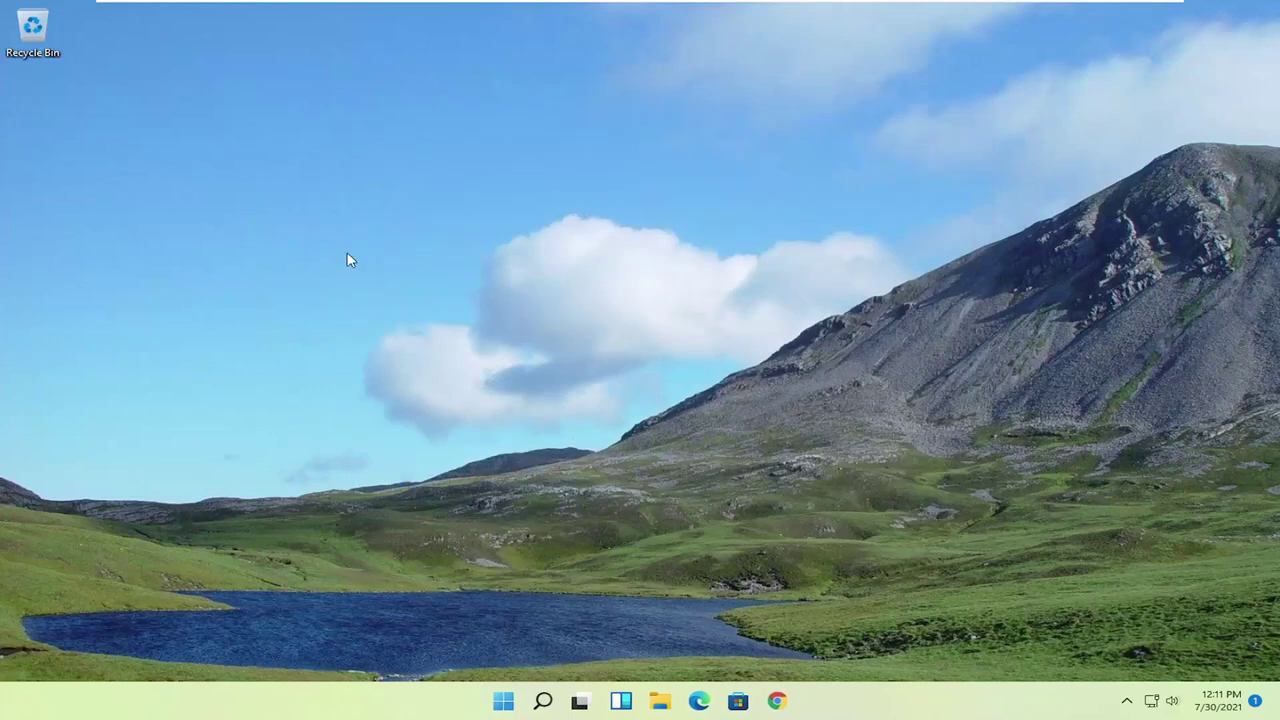